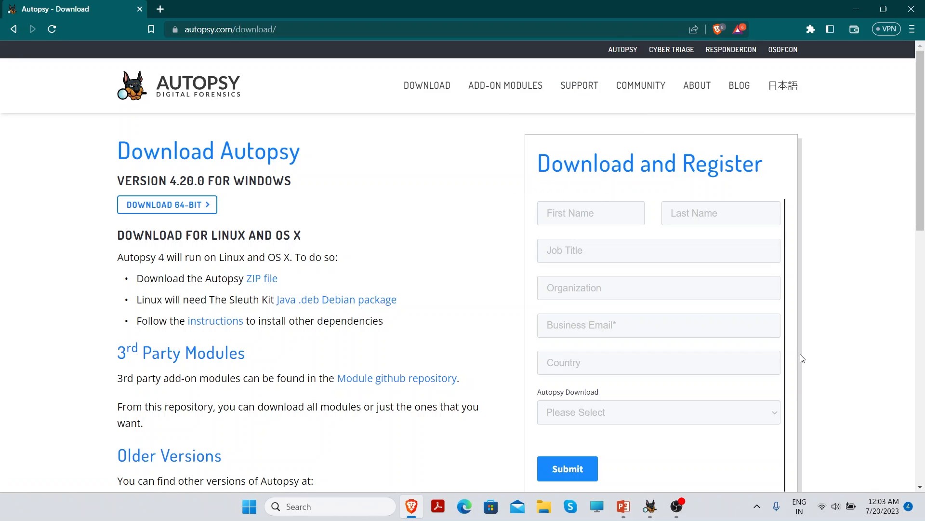
Bring the Autopsy 4.20.0 window with its Welcome dialog in front of the browser
{"action": "left_click", "coordinate": [651, 506]}
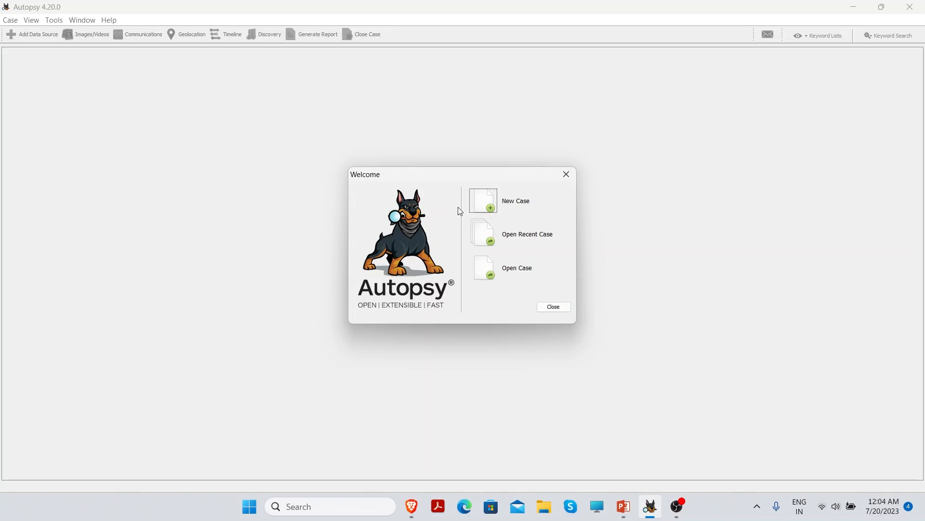
Create a new case named MIIT and advance to the Optional Information page
{"action": "left_click", "coordinate": [494, 199]}
{"action": "left_click", "coordinate": [468, 183]}
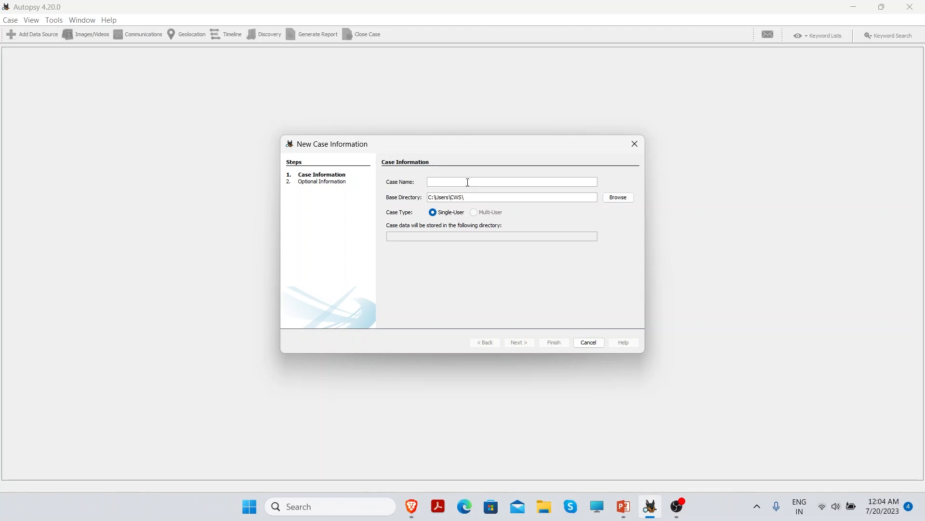
{"action": "type", "text": "MIIT"}
{"action": "left_click", "coordinate": [519, 343]}
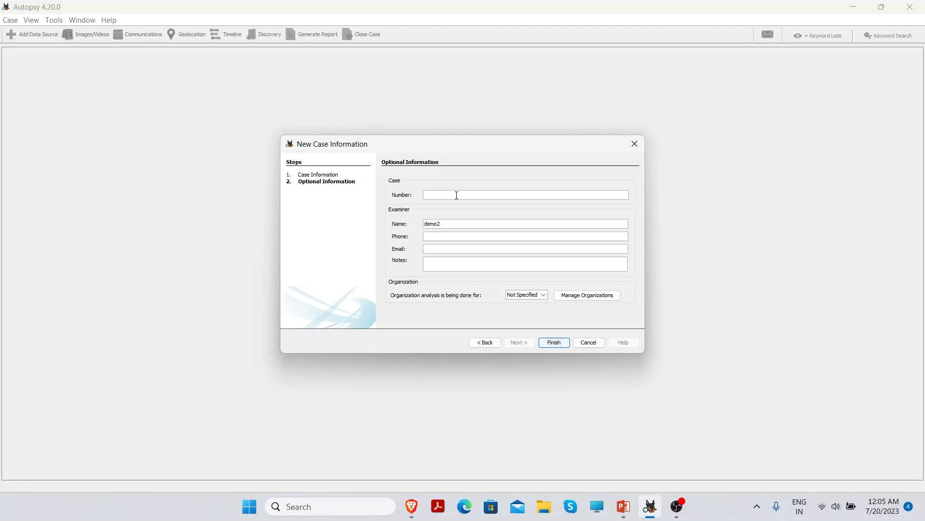
Enter case number 12 with the examiner's name, phone number and e-mail address
{"action": "type", "text": "1200"}
{"action": "left_click_drag", "start_coordinate": [458, 223], "coordinate": [424, 225]}
{"action": "type", "text": "AHUL"}
{"action": "left_click", "coordinate": [445, 235]}
{"action": "type", "text": "976430"}
{"action": "left_click", "coordinate": [458, 248]}
Add the note 'TES' and finish creating the MIIT case
{"action": "left_click", "coordinate": [457, 262]}
{"action": "type", "text": "TEST"}
{"action": "left_click", "coordinate": [549, 343]}
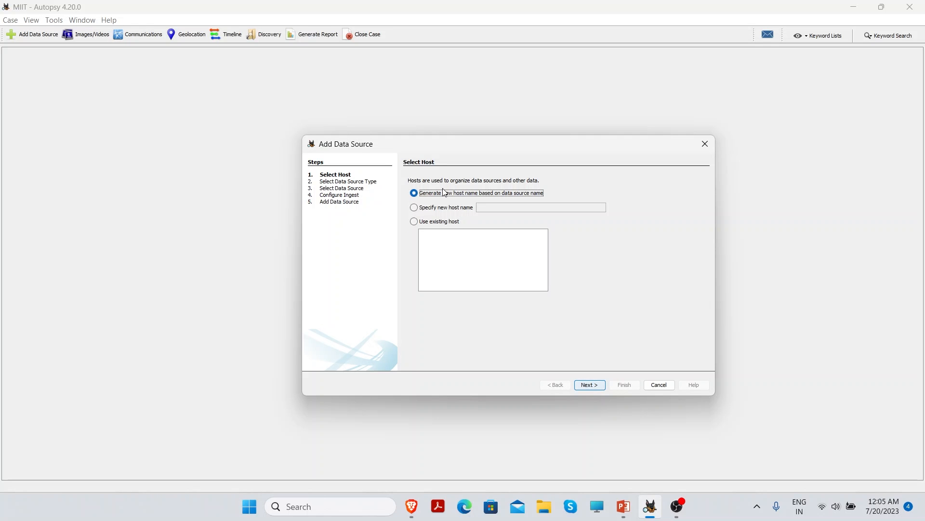
Keep 'Generate new host name based on data source name' as the host option and continue
{"action": "left_click", "coordinate": [453, 210]}
{"action": "left_click", "coordinate": [446, 221]}
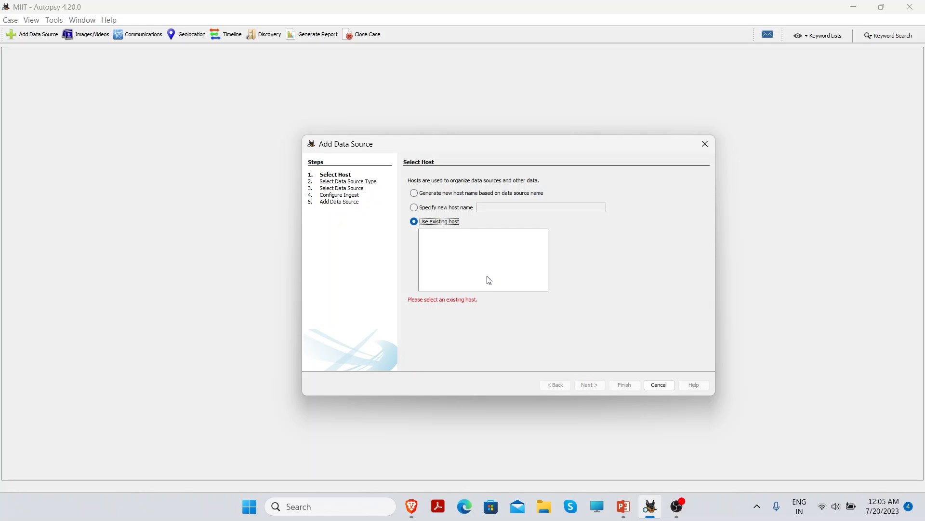
{"action": "left_click", "coordinate": [425, 195]}
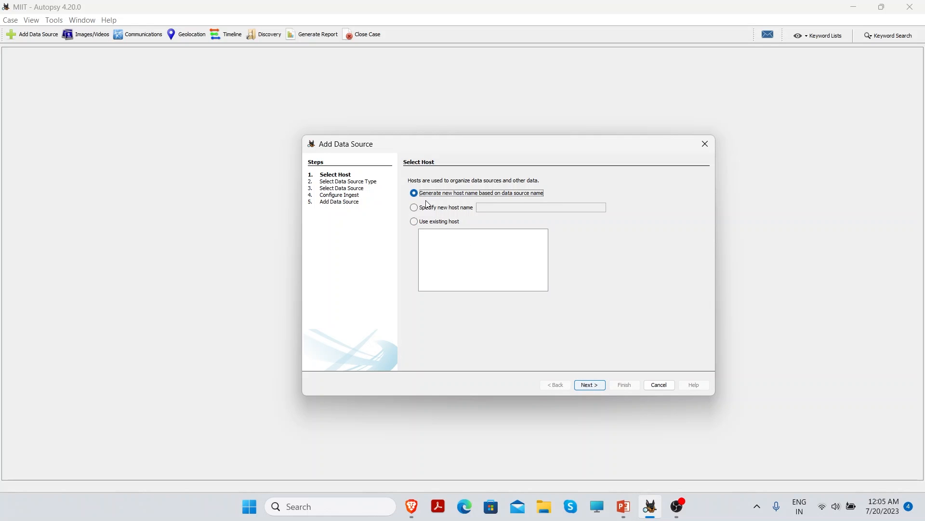
{"action": "left_click", "coordinate": [596, 384]}
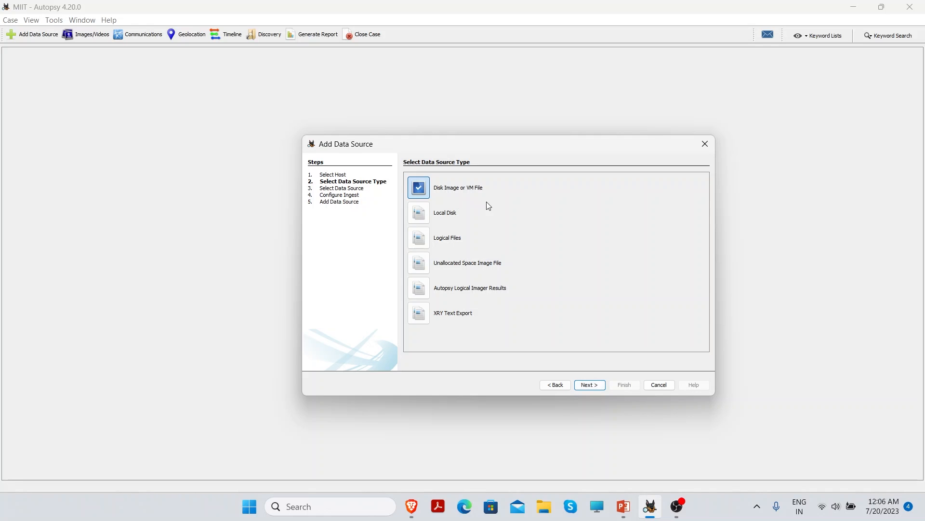
Compare the source types, then pick Disk Image or VM File and continue
{"action": "left_click", "coordinate": [428, 215]}
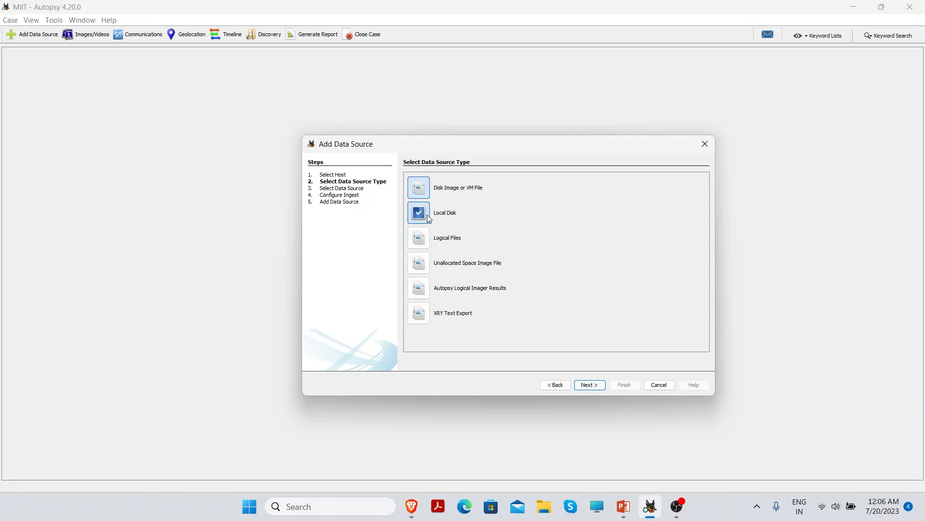
{"action": "left_click", "coordinate": [421, 239]}
{"action": "left_click", "coordinate": [421, 267]}
{"action": "left_click", "coordinate": [424, 315]}
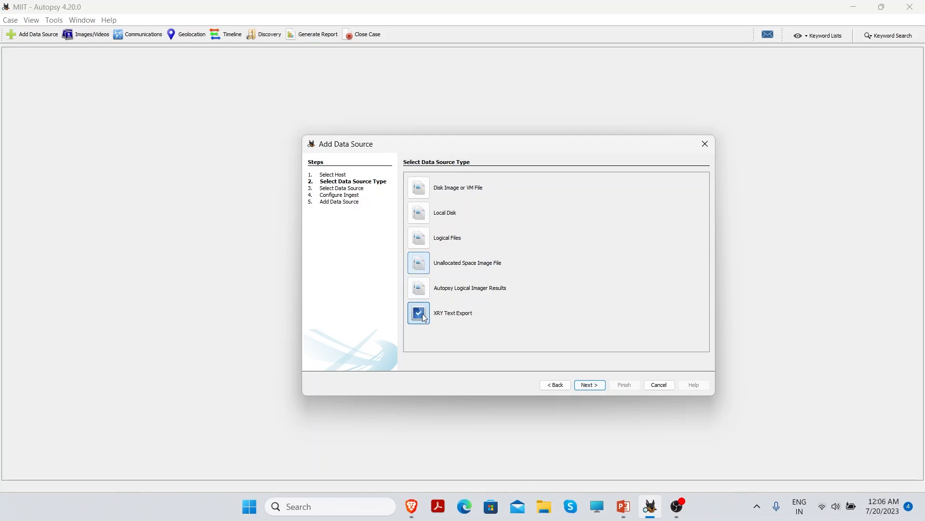
{"action": "left_click", "coordinate": [421, 292]}
{"action": "left_click", "coordinate": [421, 190]}
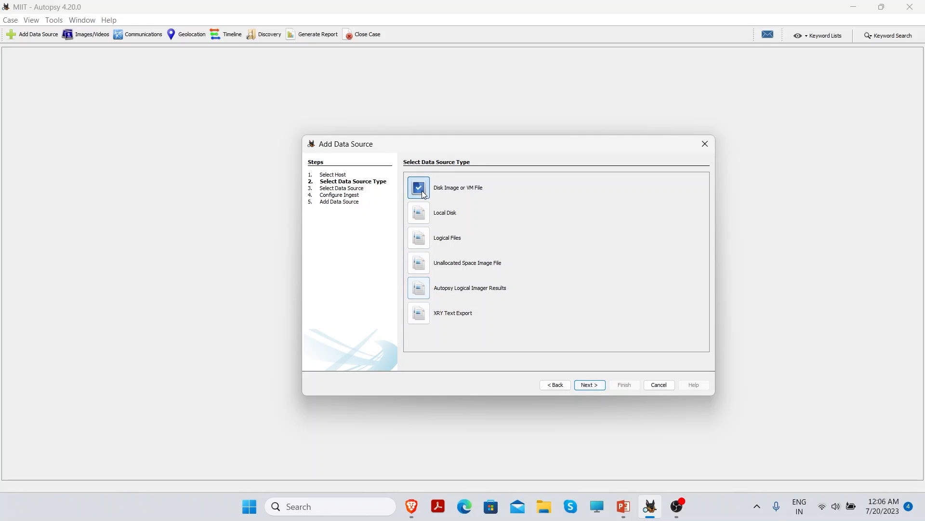
{"action": "left_click", "coordinate": [590, 385]}
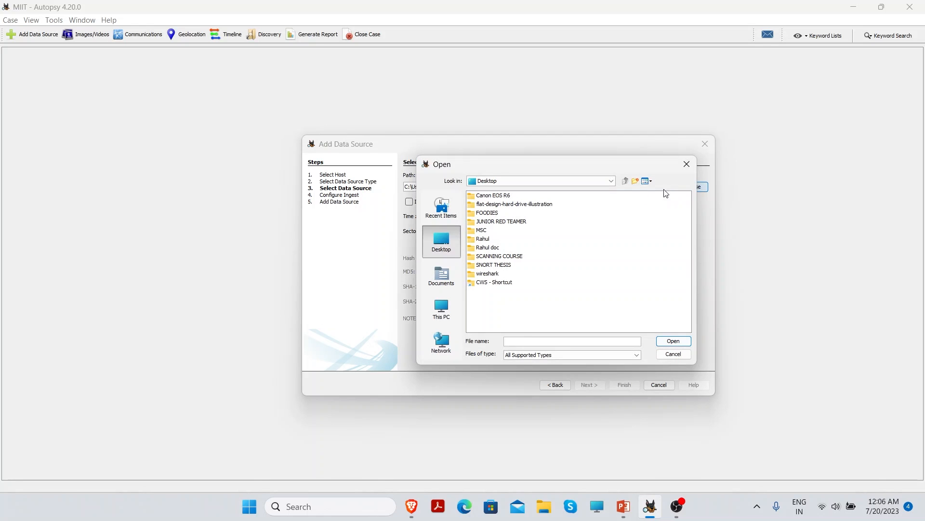
Select D:\CWS\Bankjob.E01 as the disk image to add and continue
{"action": "double_click", "coordinate": [496, 282]}
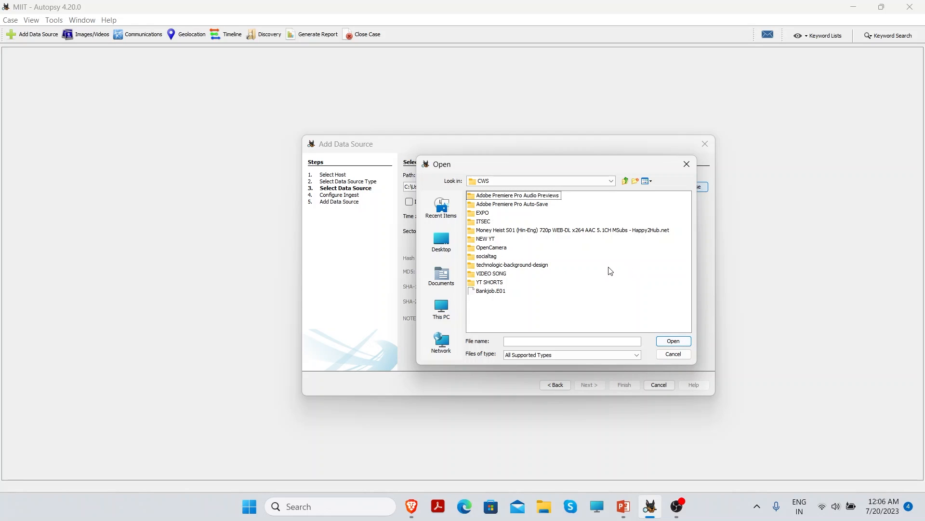
{"action": "left_click", "coordinate": [488, 291]}
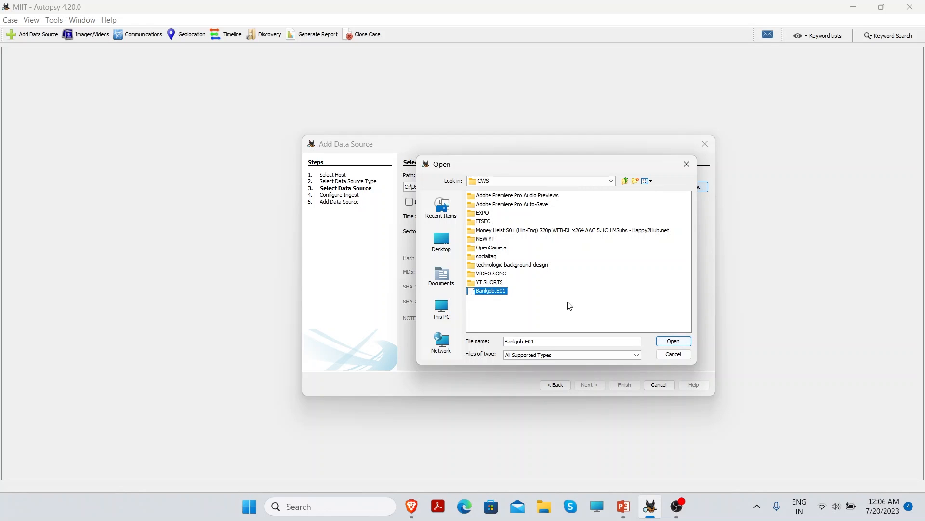
{"action": "left_click", "coordinate": [675, 340]}
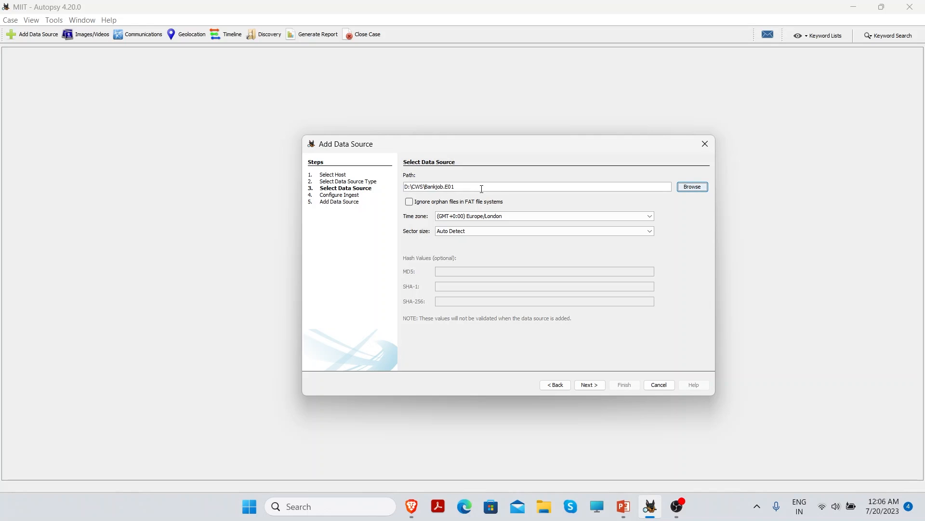
{"action": "left_click", "coordinate": [589, 385]}
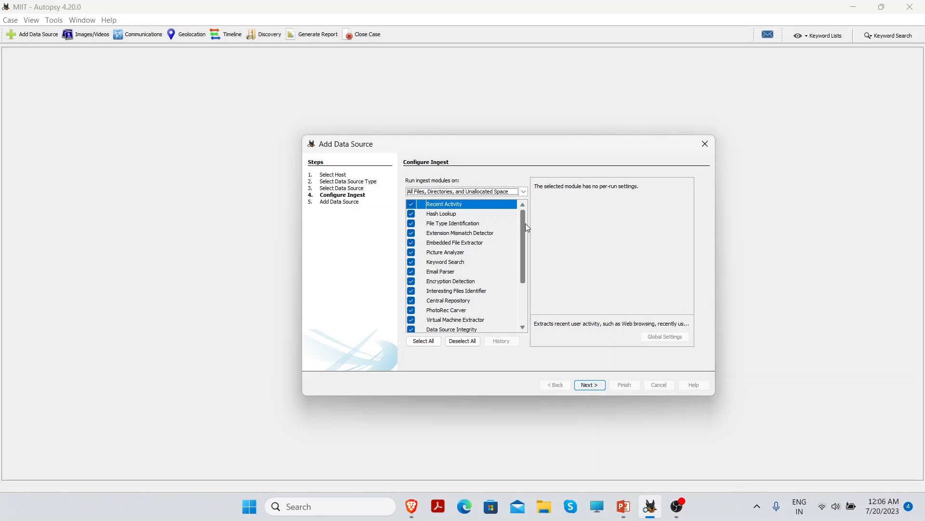
Review the ingest modules, leaving all enabled, and start adding Bankjob.E01
{"action": "left_click_drag", "start_coordinate": [525, 224], "coordinate": [522, 255]}
{"action": "scroll", "coordinate": [463, 316], "scroll_direction": "down", "scroll_amount": 2}
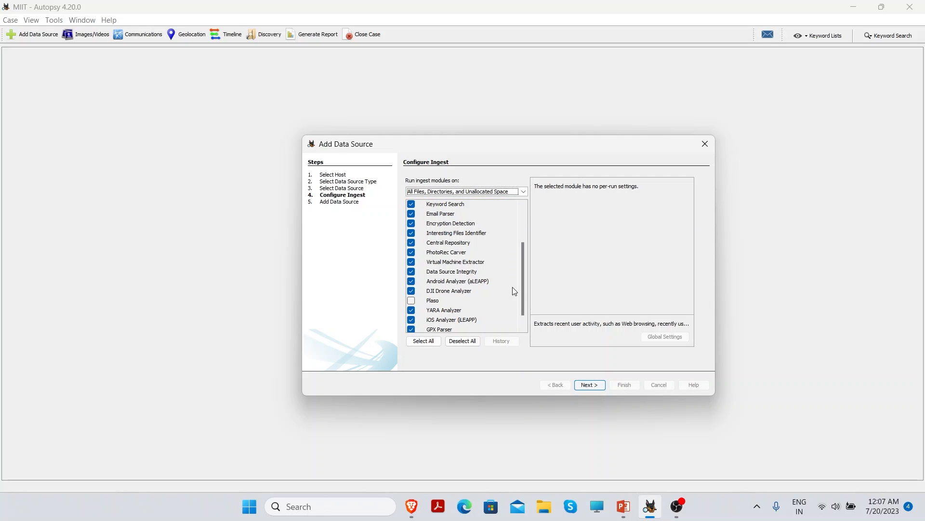
{"action": "left_click", "coordinate": [456, 262]}
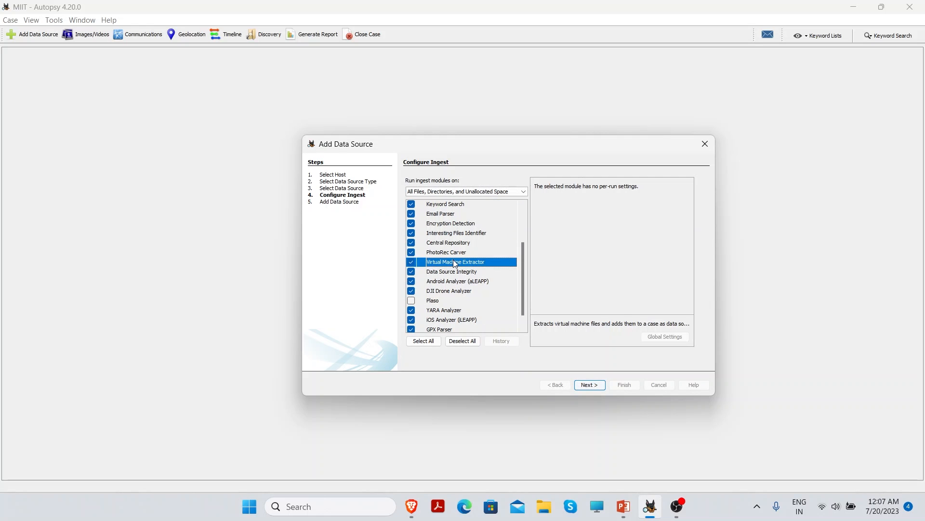
{"action": "scroll", "coordinate": [460, 279], "scroll_direction": "up", "scroll_amount": 2}
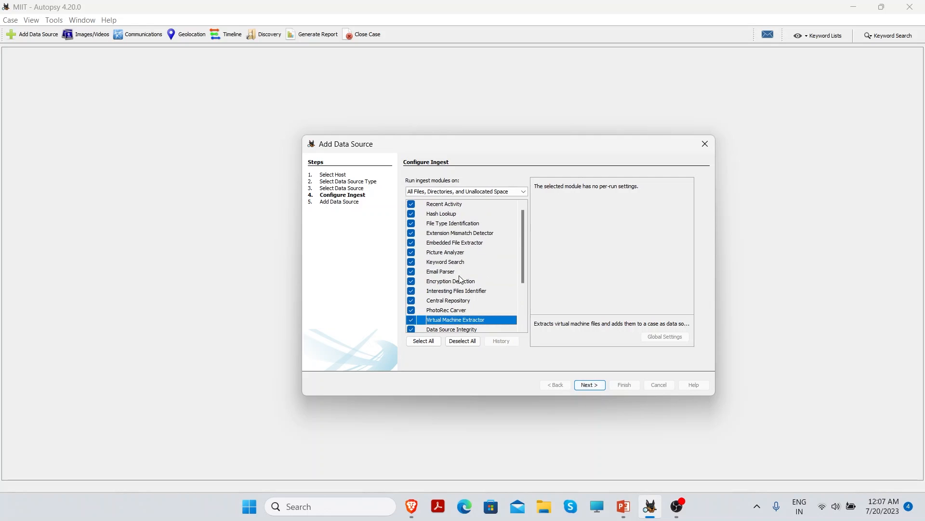
{"action": "left_click", "coordinate": [456, 234]}
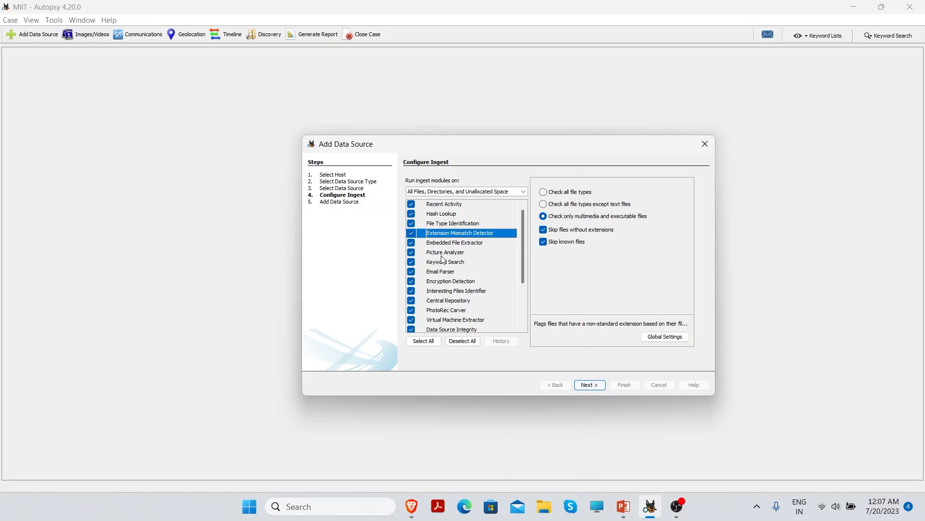
{"action": "left_click", "coordinate": [443, 252]}
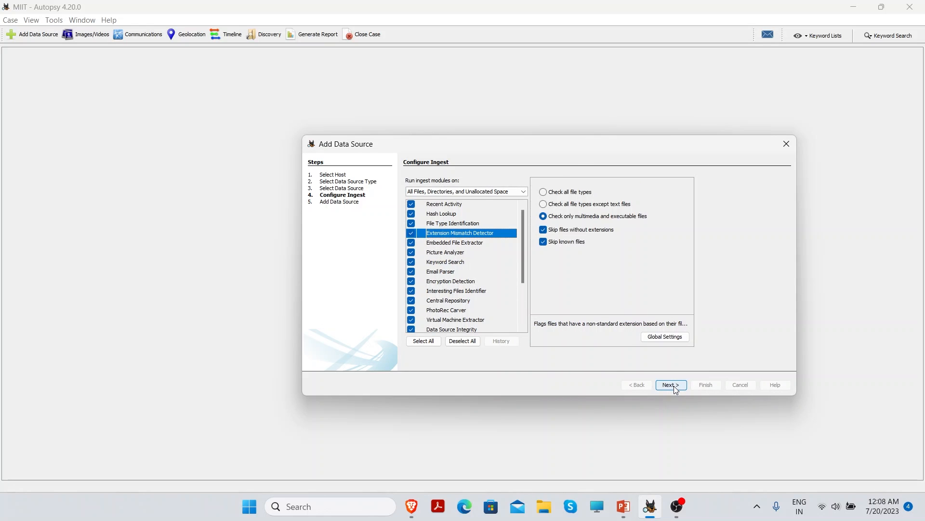
{"action": "left_click", "coordinate": [673, 386]}
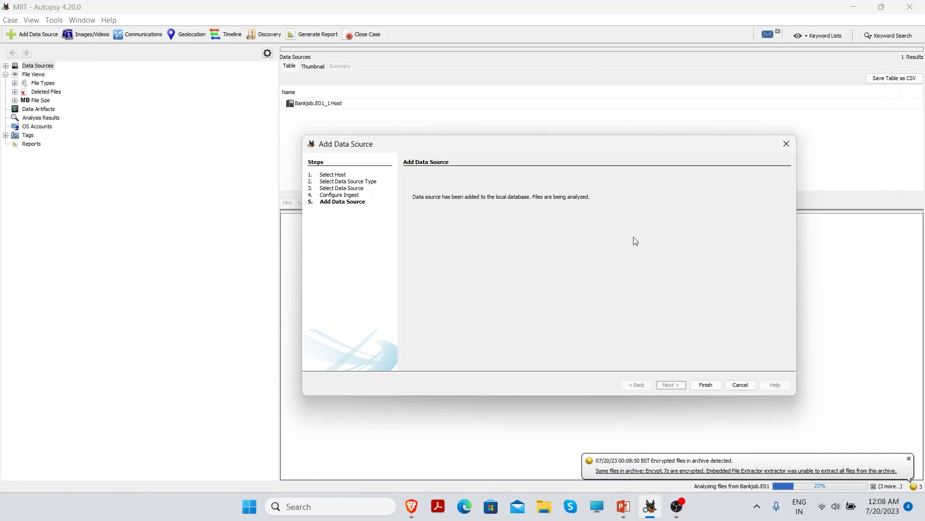
Close the wizard and expand Bankjob.E01_1 Host and Bankjob.E01 to list vol1 and vol2
{"action": "left_click", "coordinate": [706, 385]}
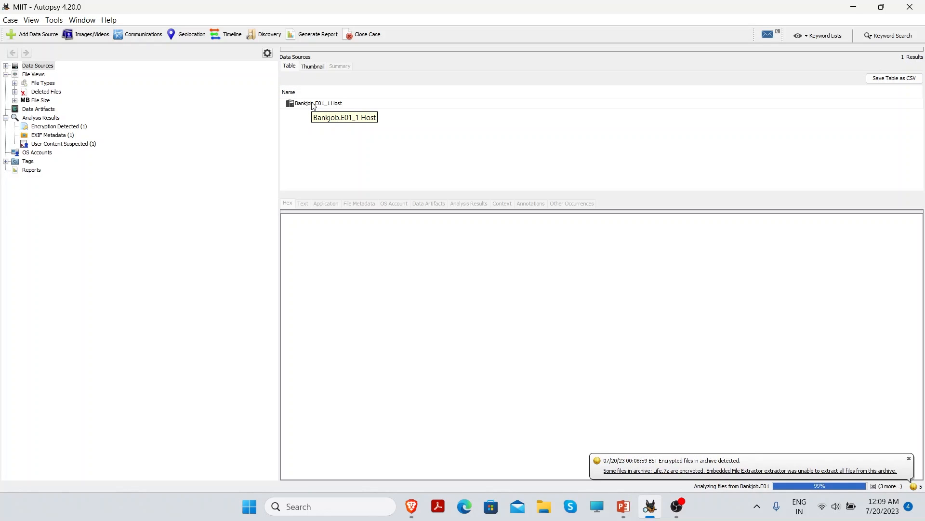
{"action": "left_click", "coordinate": [310, 103]}
{"action": "double_click", "coordinate": [311, 102]}
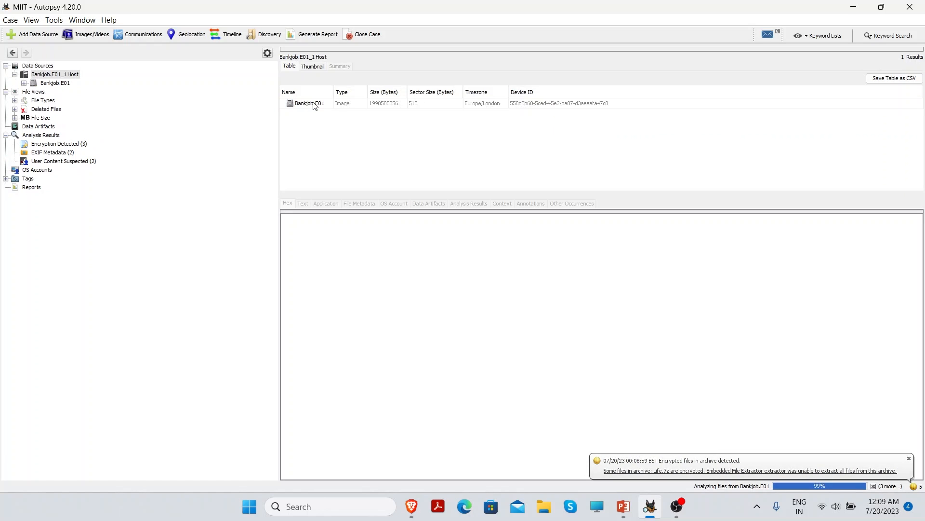
{"action": "left_click", "coordinate": [312, 103]}
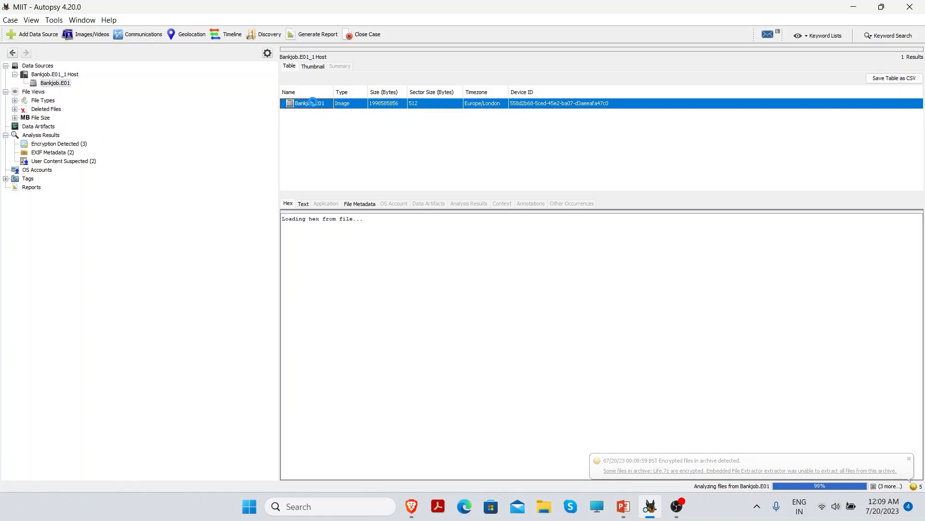
{"action": "double_click", "coordinate": [312, 103]}
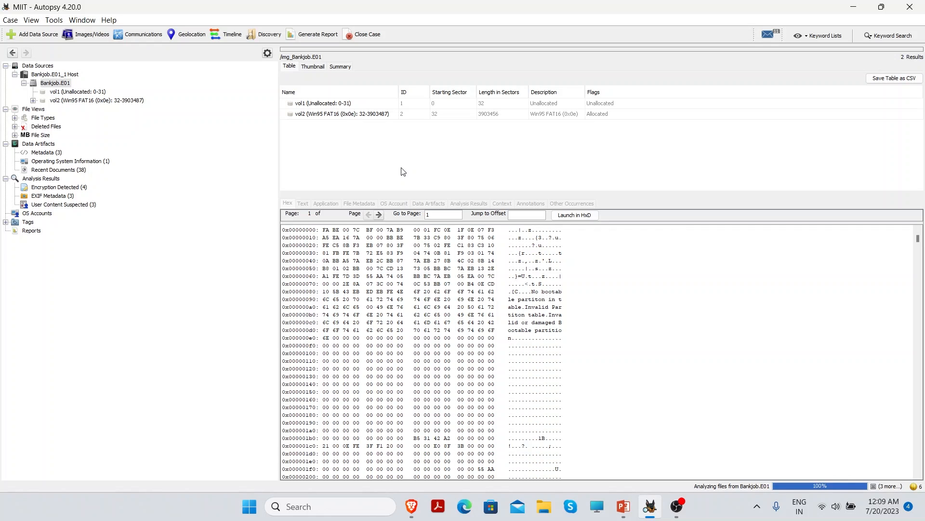
Open vol2's Bank robbery/$$$$/2019 folder and view the airport.PNG route map
{"action": "left_click", "coordinate": [87, 97]}
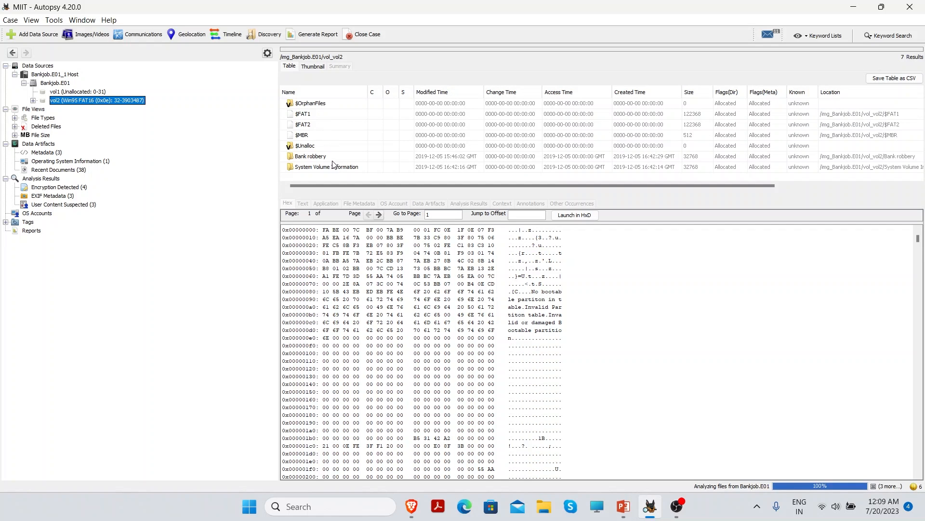
{"action": "left_click", "coordinate": [322, 156]}
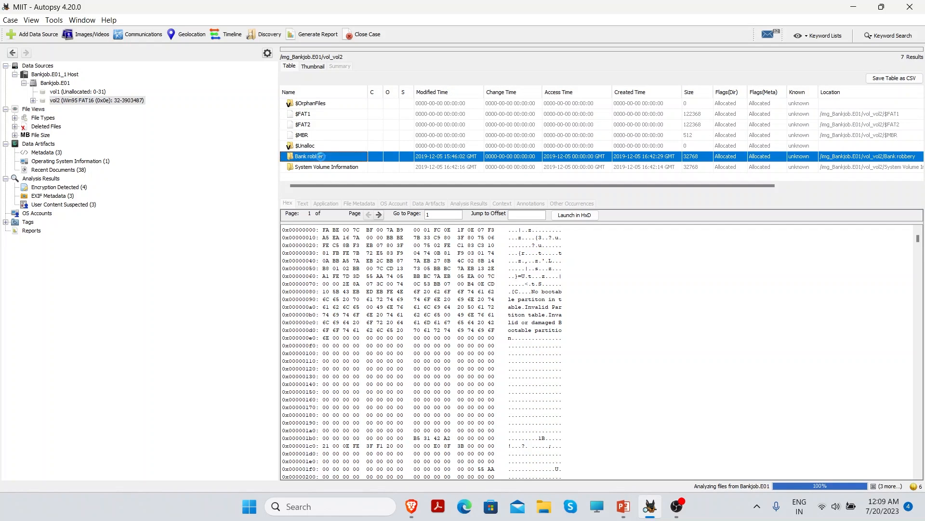
{"action": "double_click", "coordinate": [322, 157]}
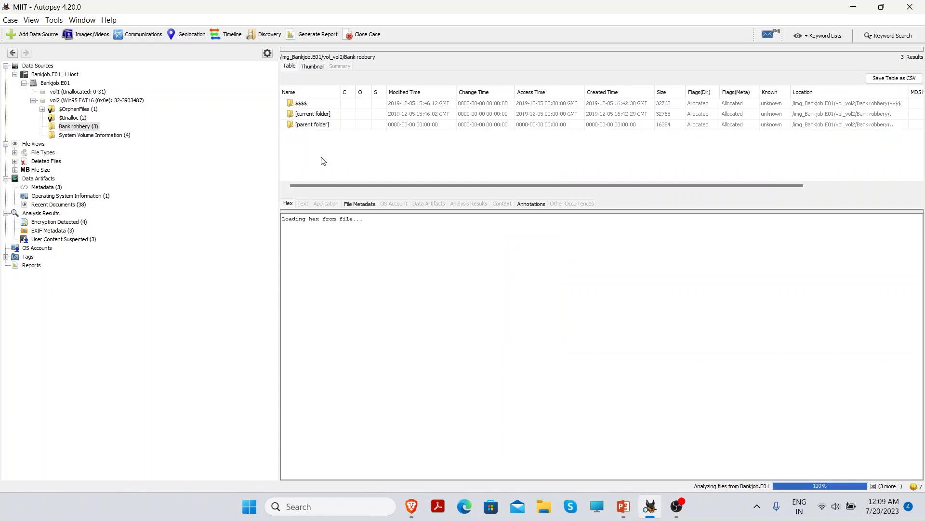
{"action": "double_click", "coordinate": [304, 104]}
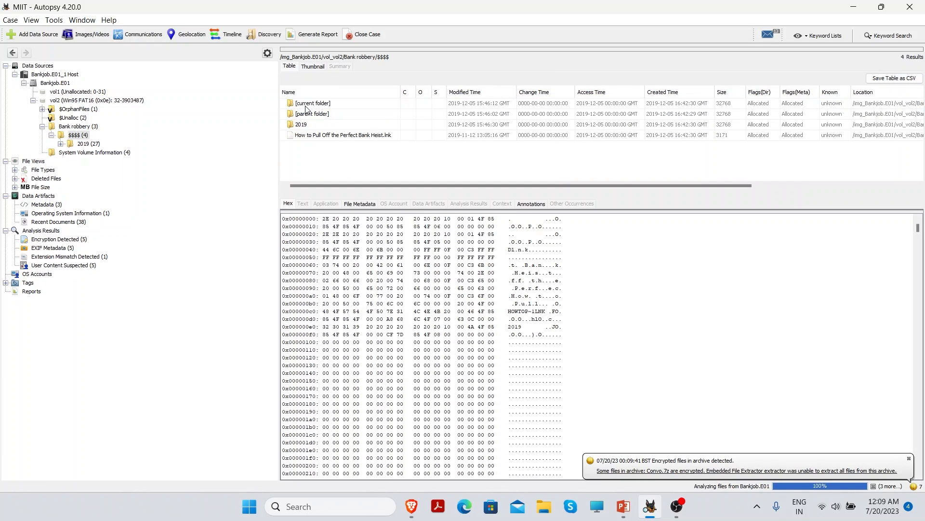
{"action": "left_click", "coordinate": [314, 126]}
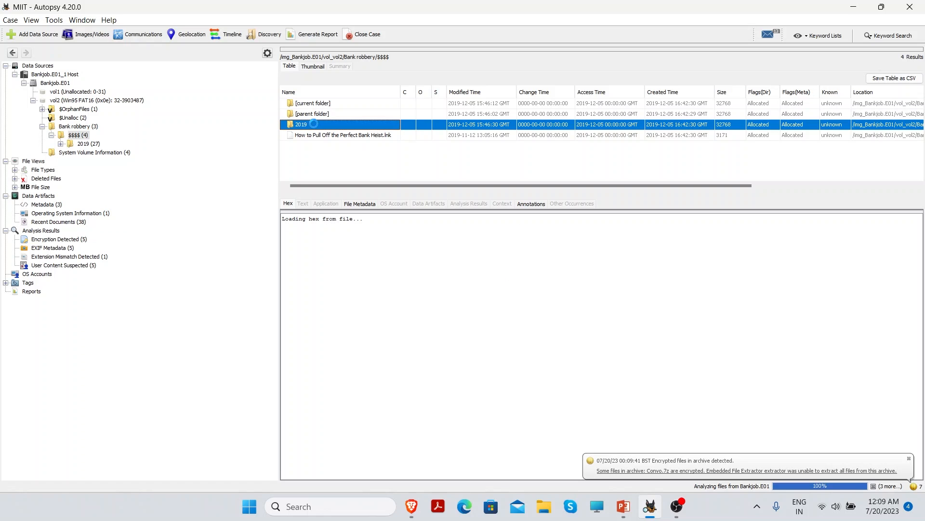
{"action": "double_click", "coordinate": [314, 125]}
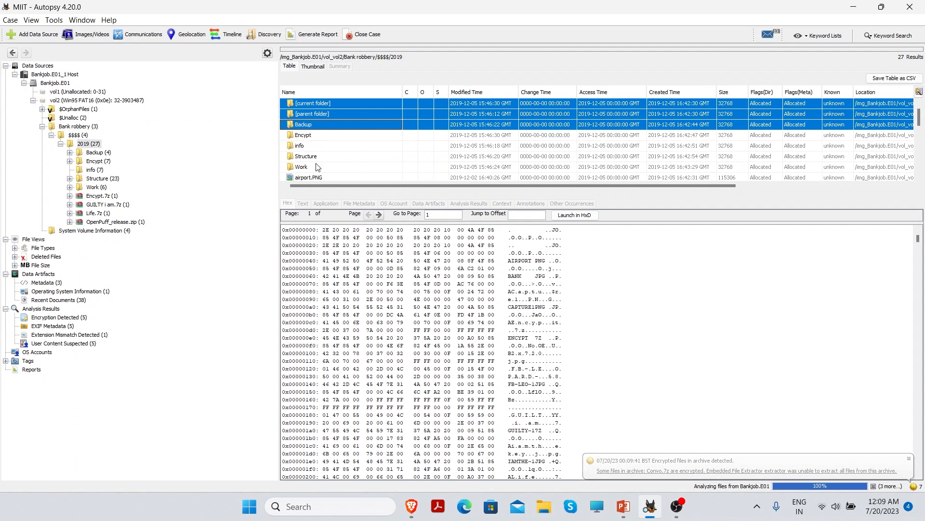
{"action": "left_click", "coordinate": [314, 177]}
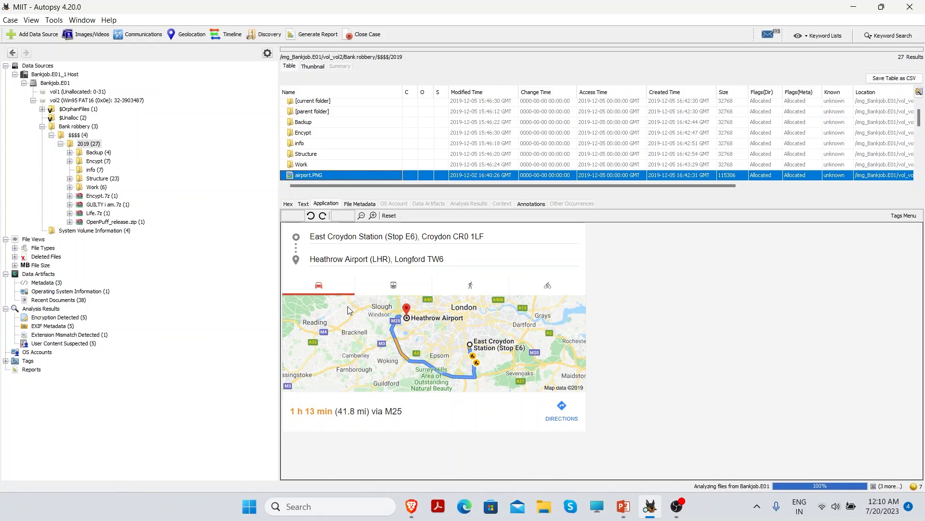
Inspect the recovered deleted file, then preview the mismatched whenundermaintenance.pdf floor plan
{"action": "left_click", "coordinate": [98, 178]}
{"action": "left_click", "coordinate": [48, 257]}
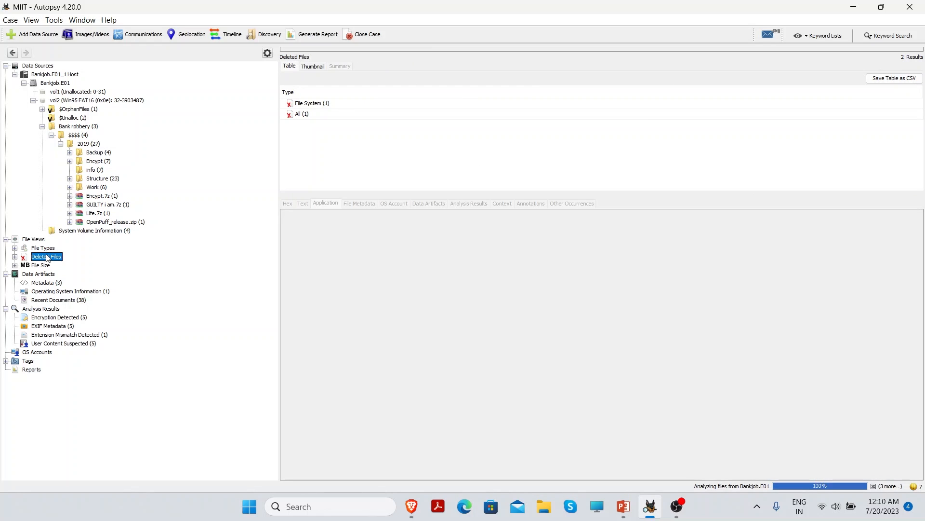
{"action": "double_click", "coordinate": [306, 105]}
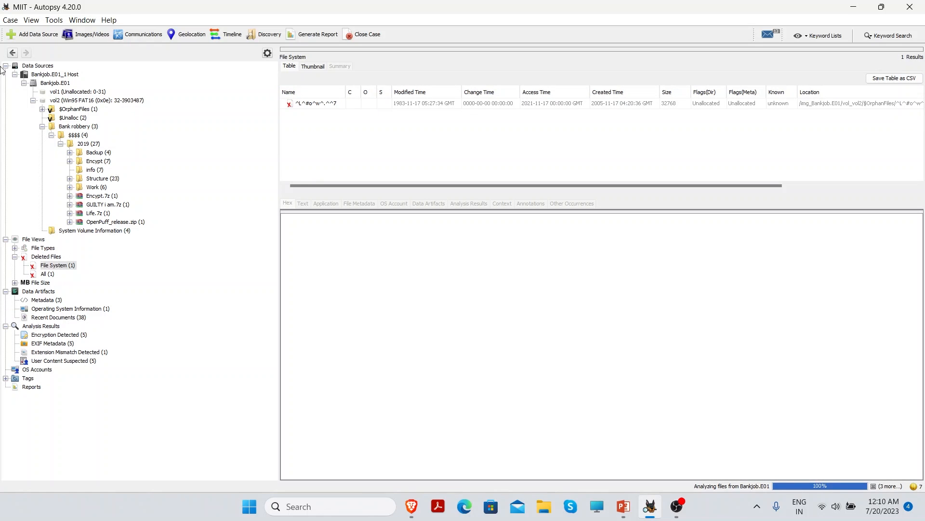
{"action": "left_click", "coordinate": [12, 52]}
{"action": "double_click", "coordinate": [304, 114]}
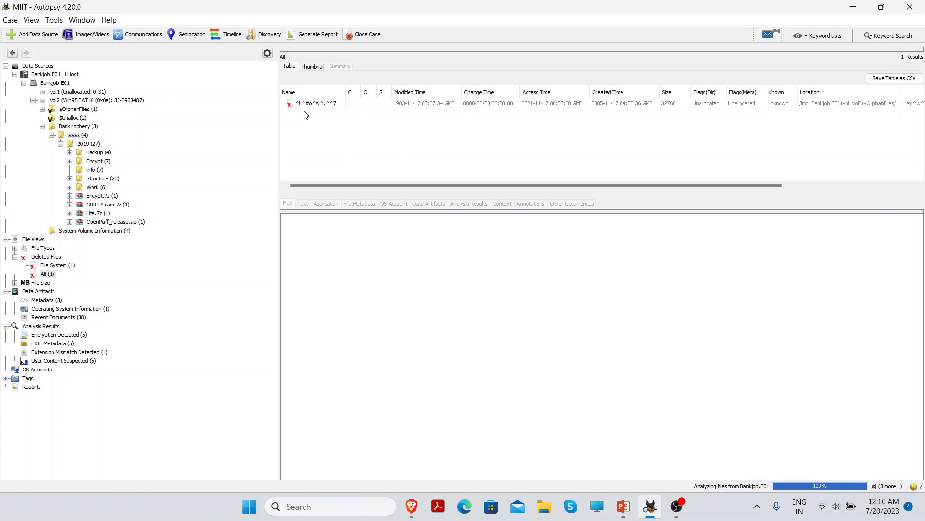
{"action": "left_click", "coordinate": [306, 104]}
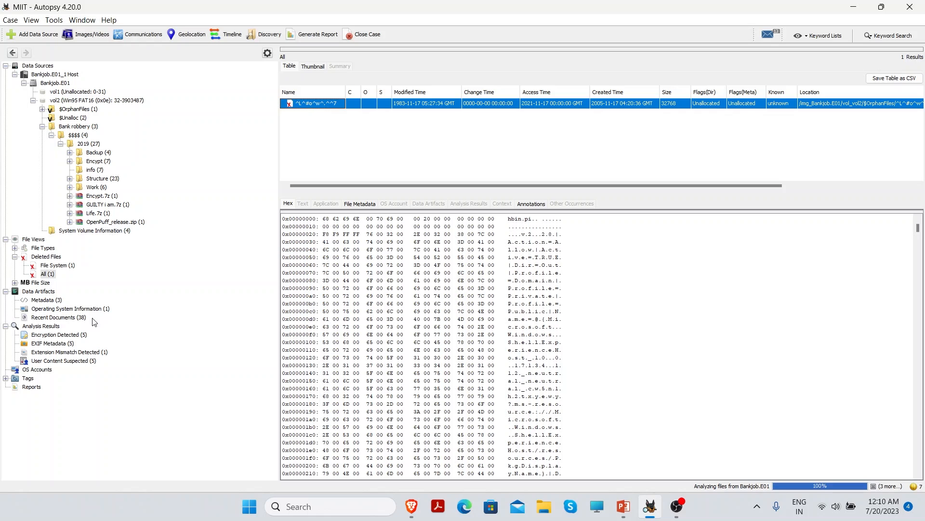
{"action": "left_click", "coordinate": [70, 353]}
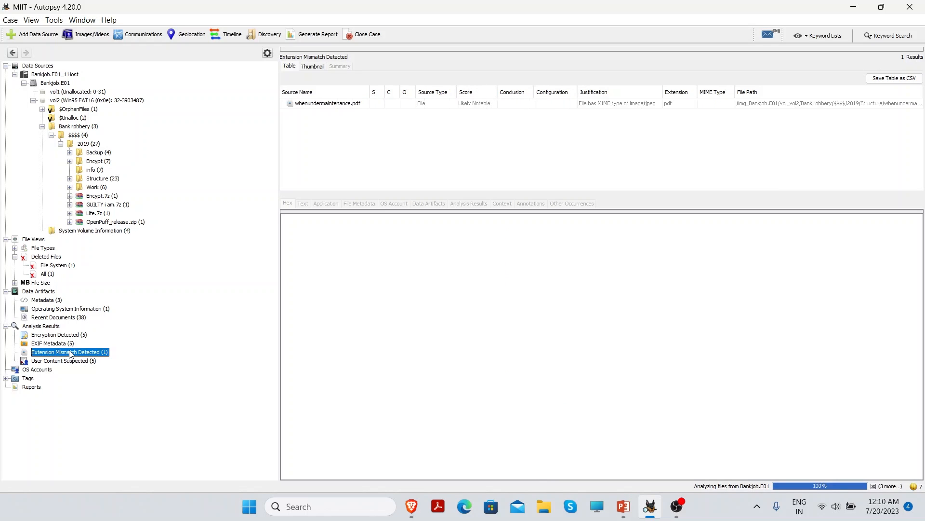
{"action": "left_click", "coordinate": [331, 103]}
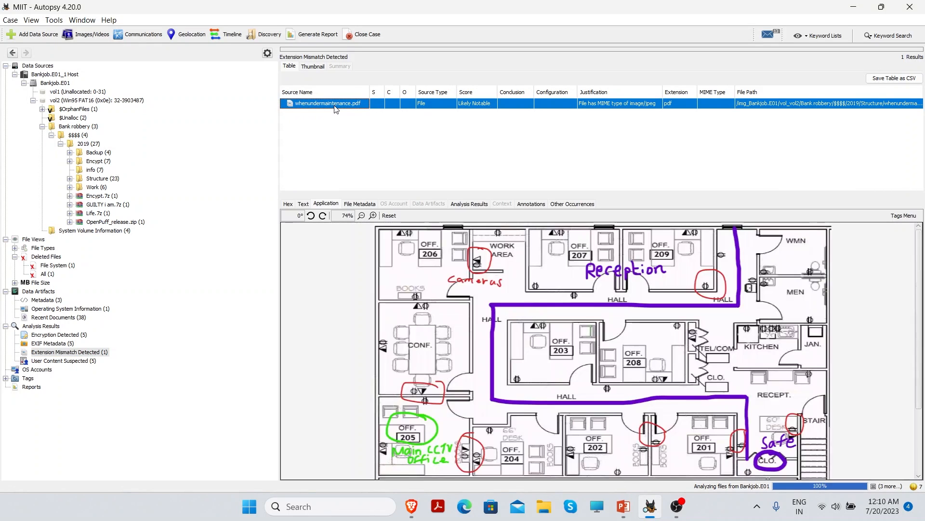